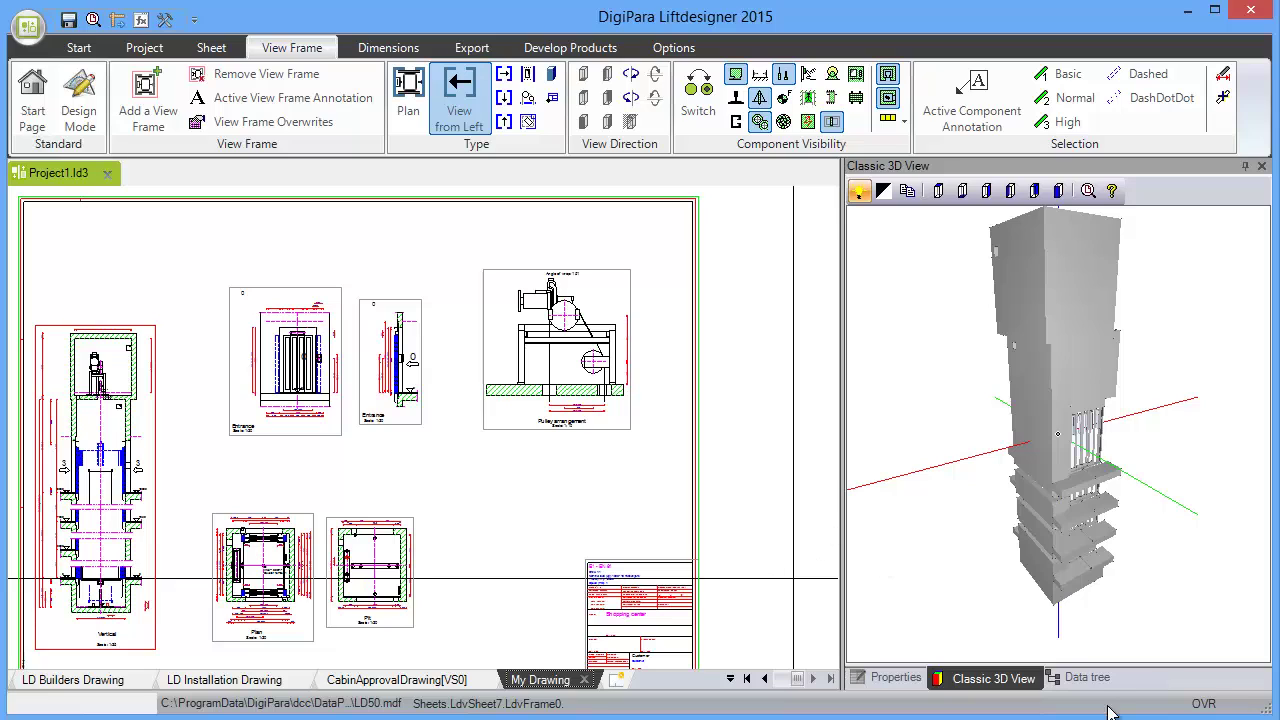
Step: Bring up the data tree and close the Data tree, Classic 3D View and Properties windows
left_click(1086, 679)
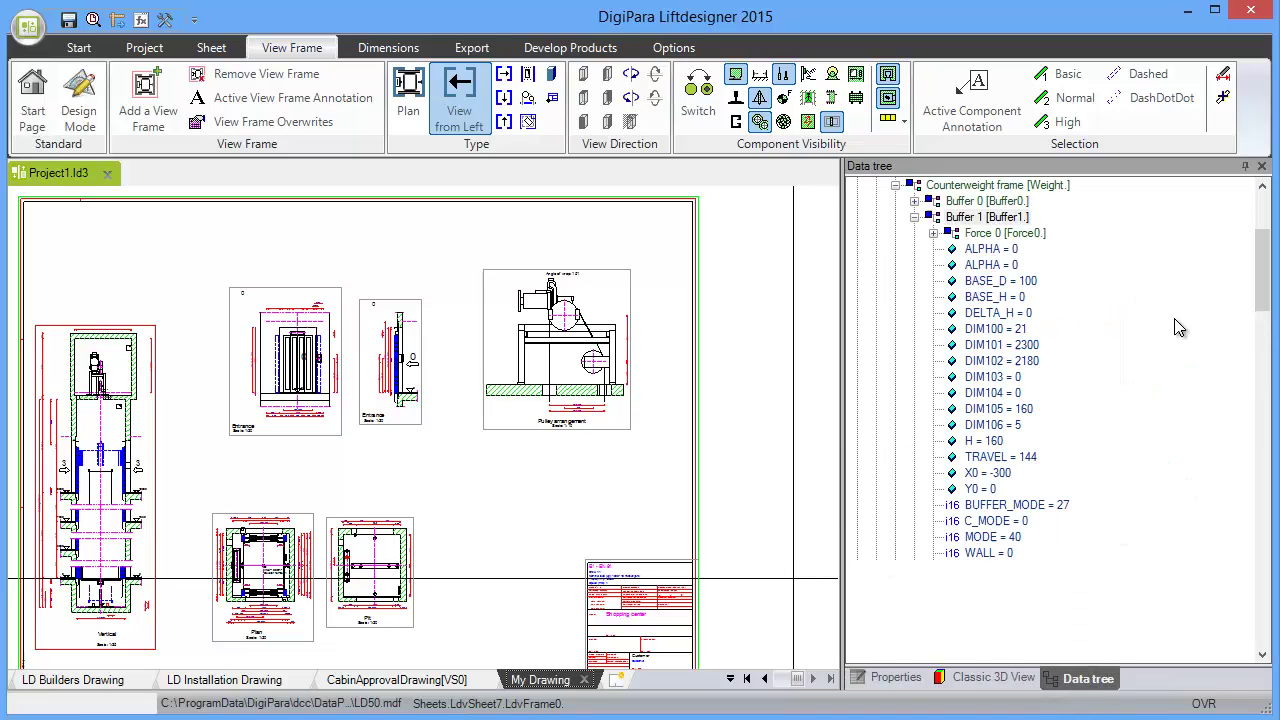
left_click(1262, 168)
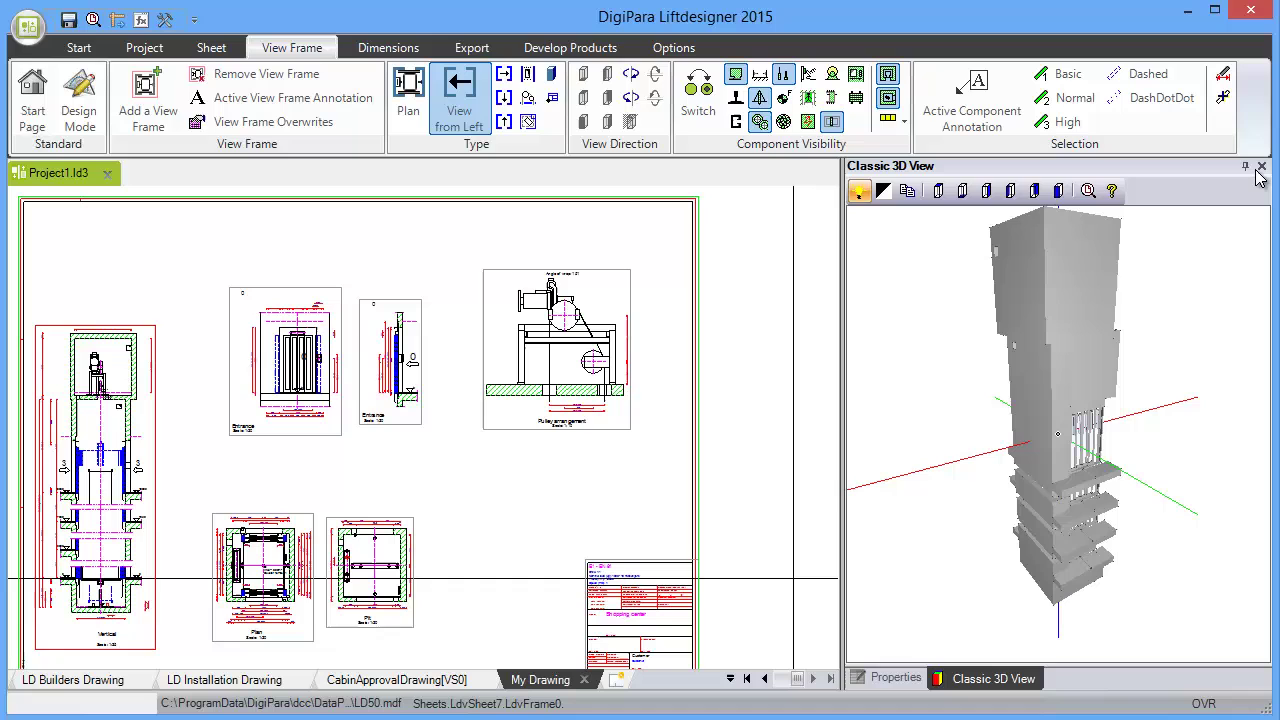
left_click(1262, 168)
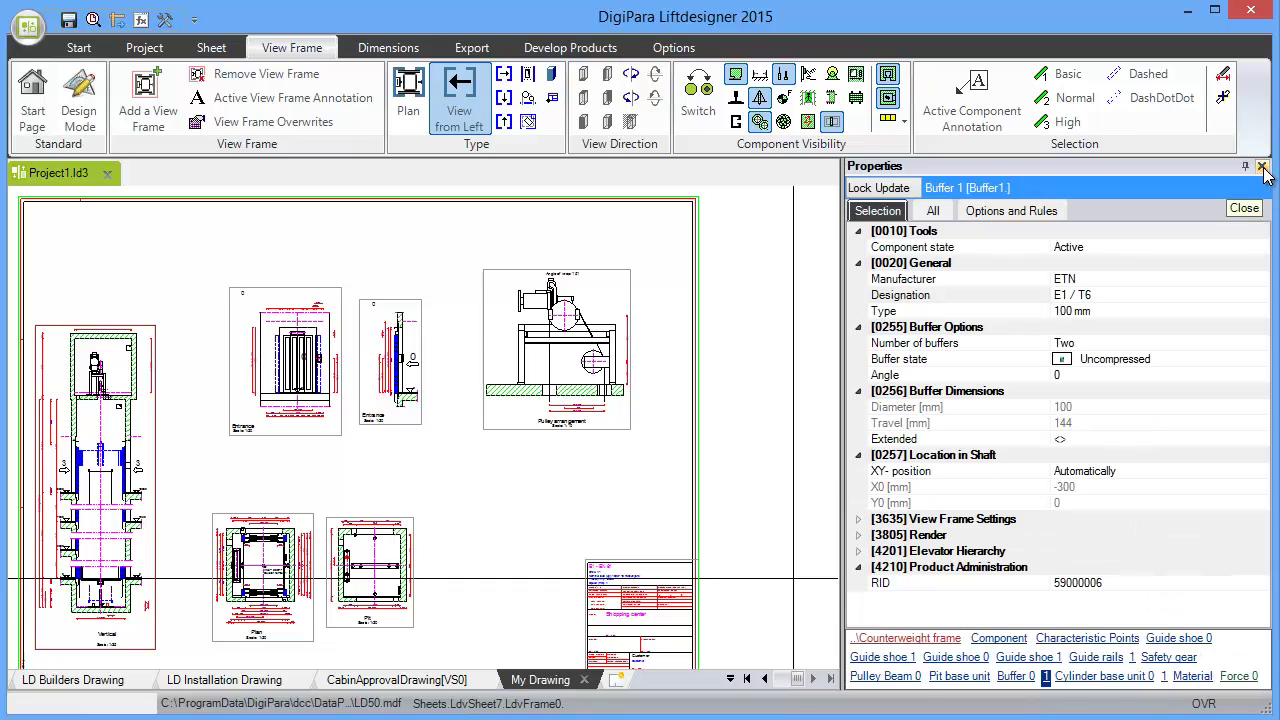
left_click(1262, 168)
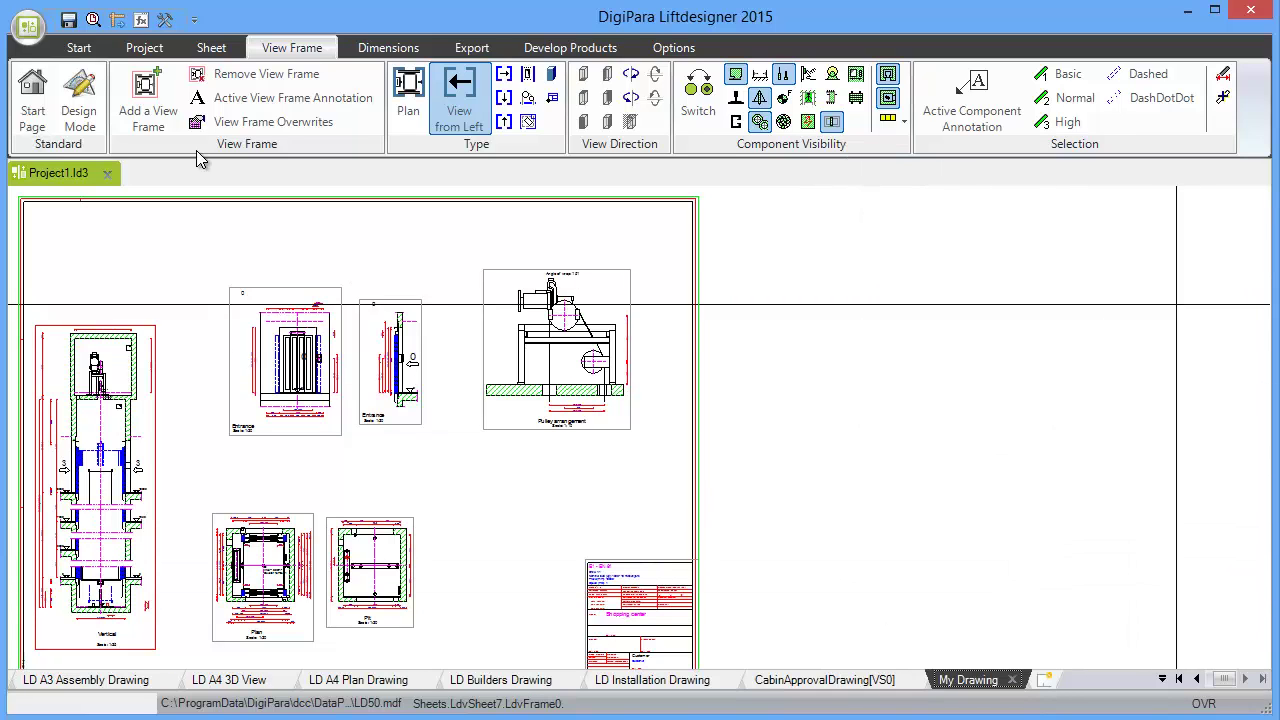
Step: Reopen the Elevator Properties, Elevator Hierarchy and Classic 3D View windows
left_click(82, 50)
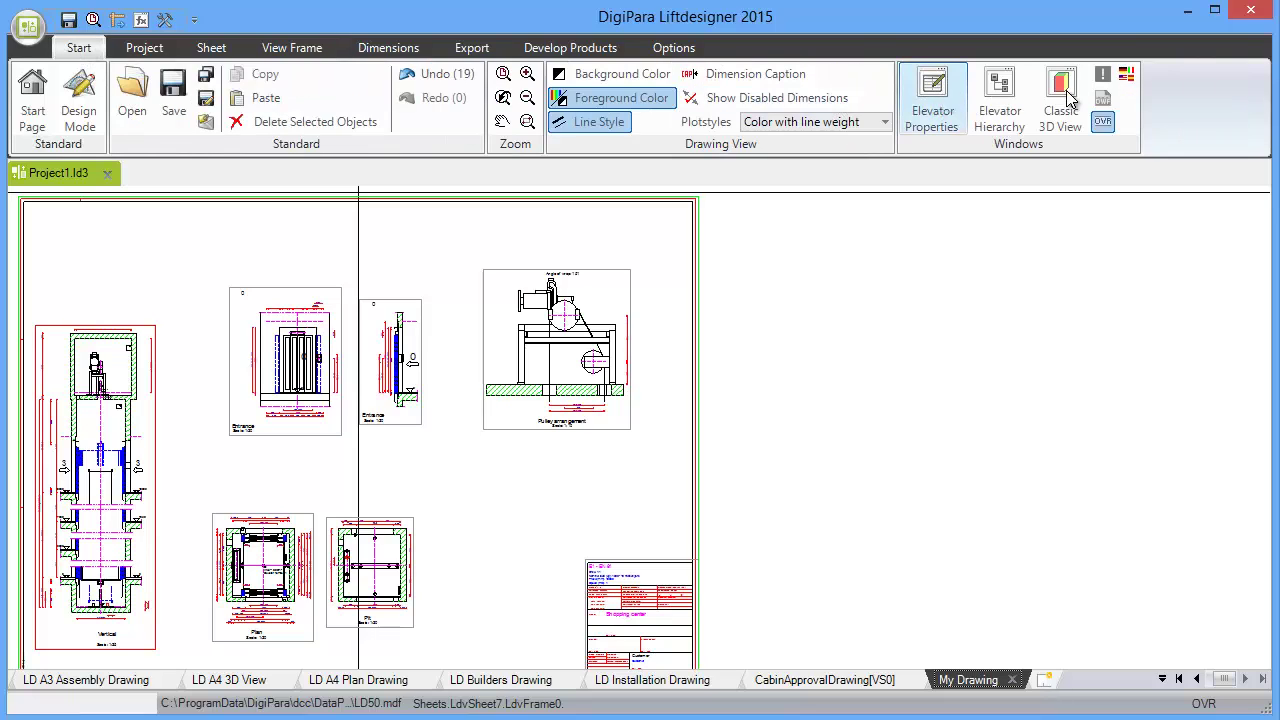
left_click(952, 94)
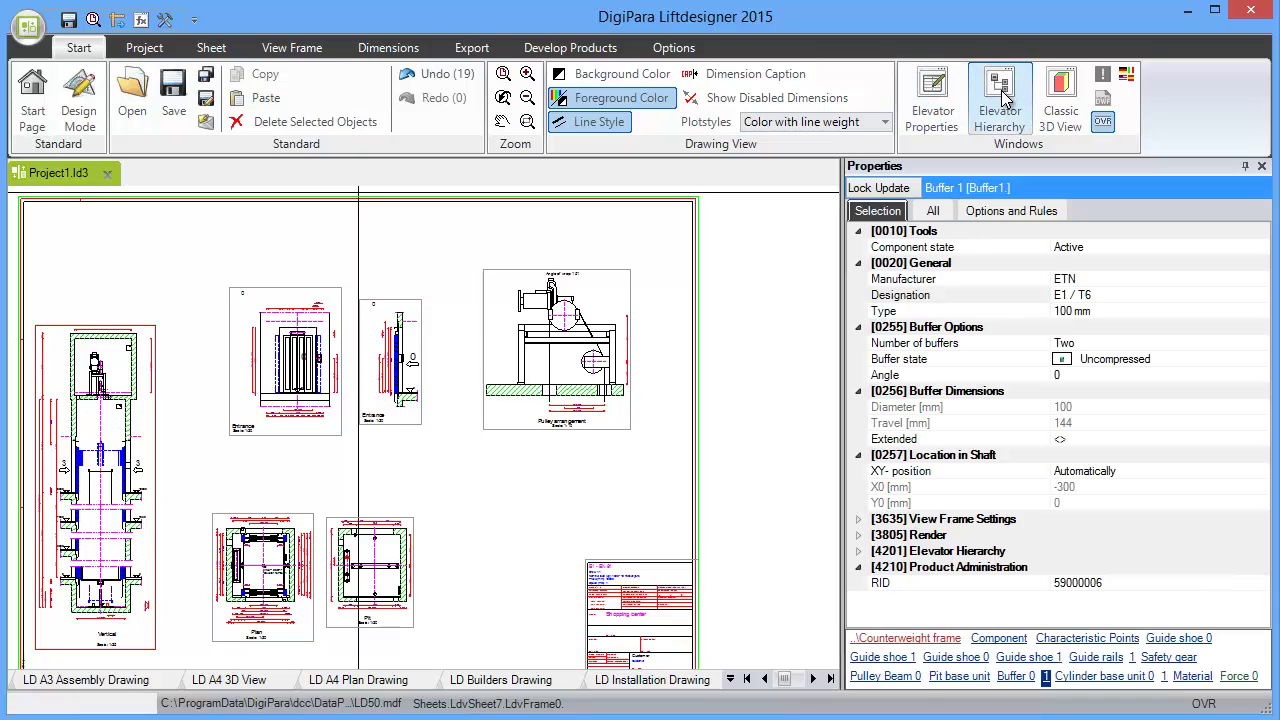
left_click(1000, 100)
left_click(1061, 100)
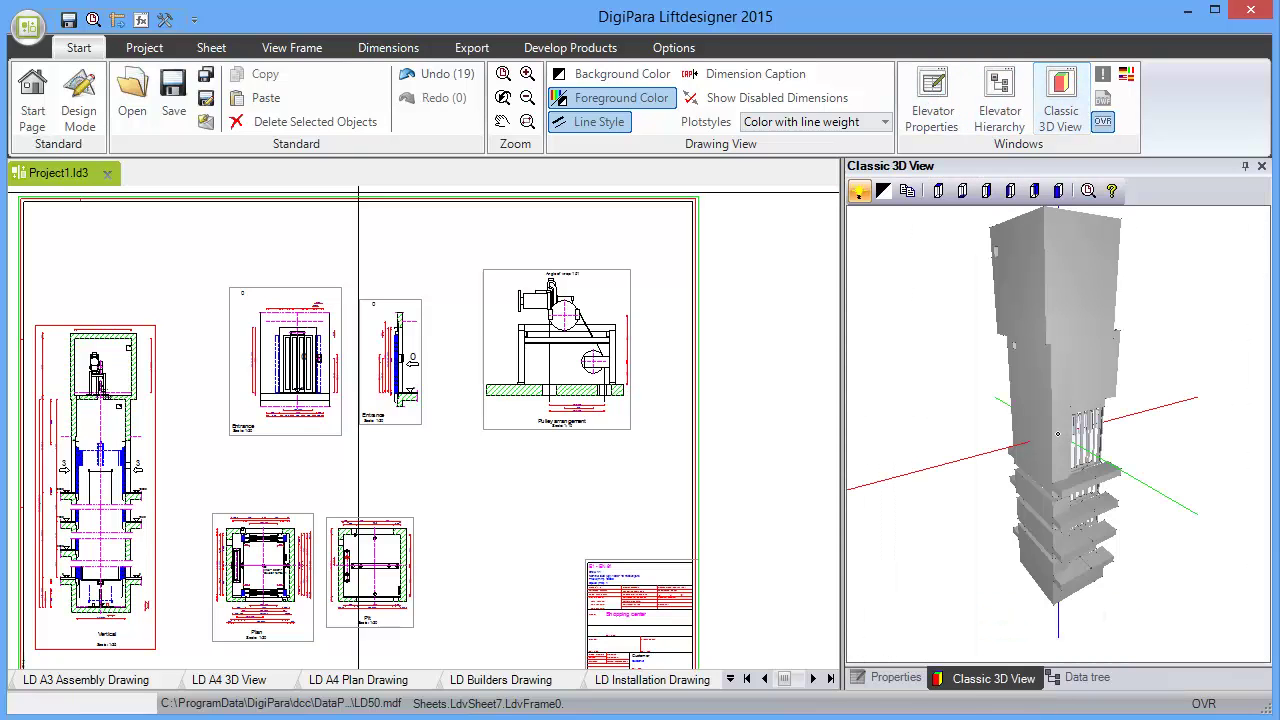
Step: Dock the Properties window in its own pane between the drawing and the 3D view, and widen it
left_click(884, 679)
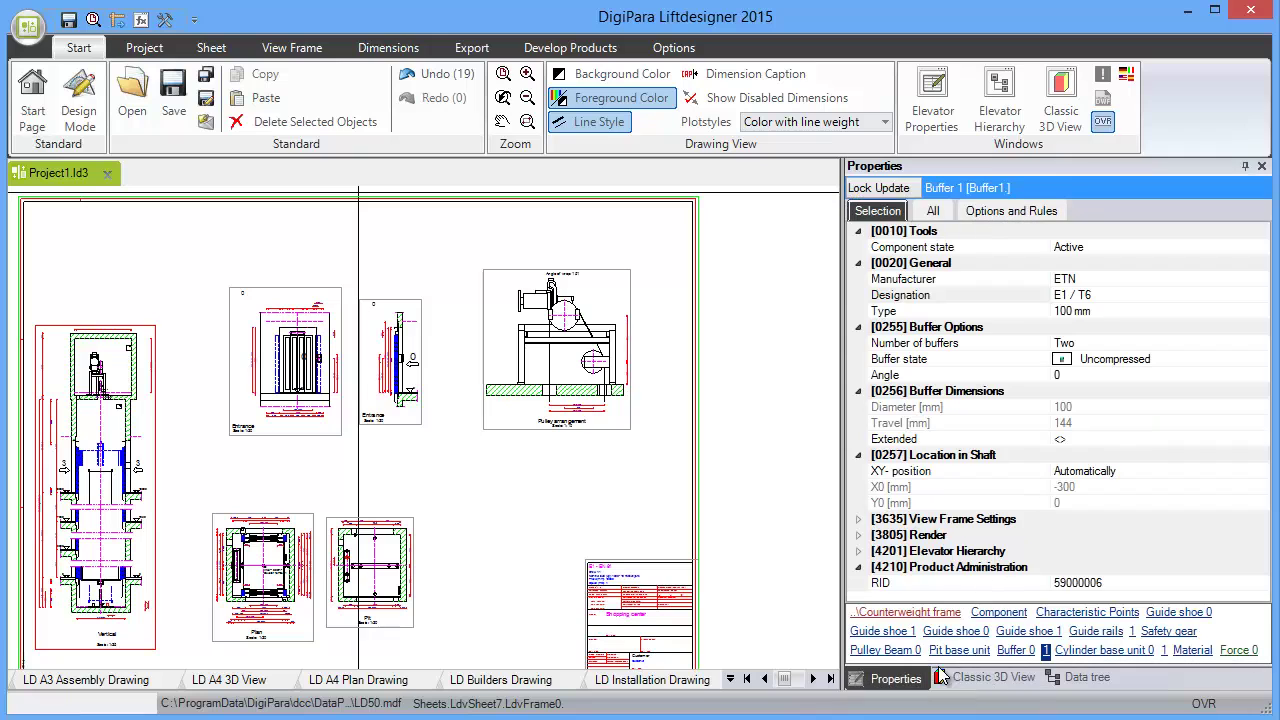
left_click_drag(894, 680, 1022, 437)
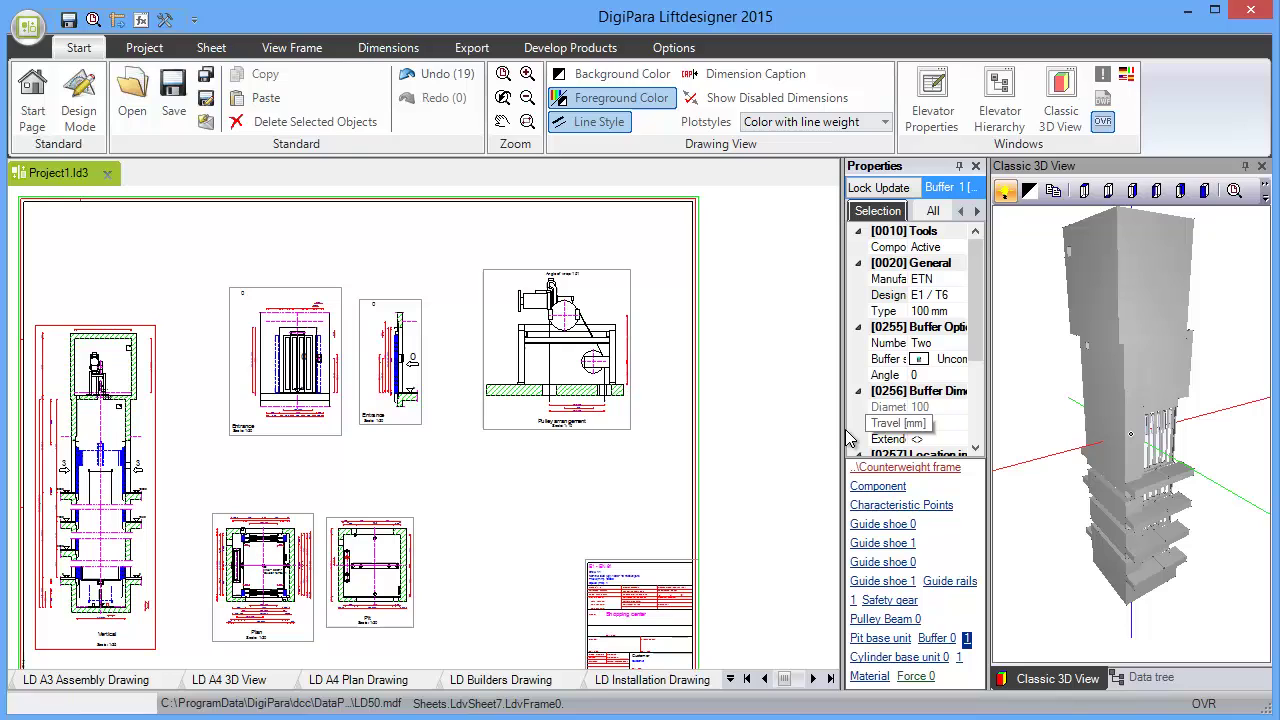
left_click_drag(845, 438, 645, 430)
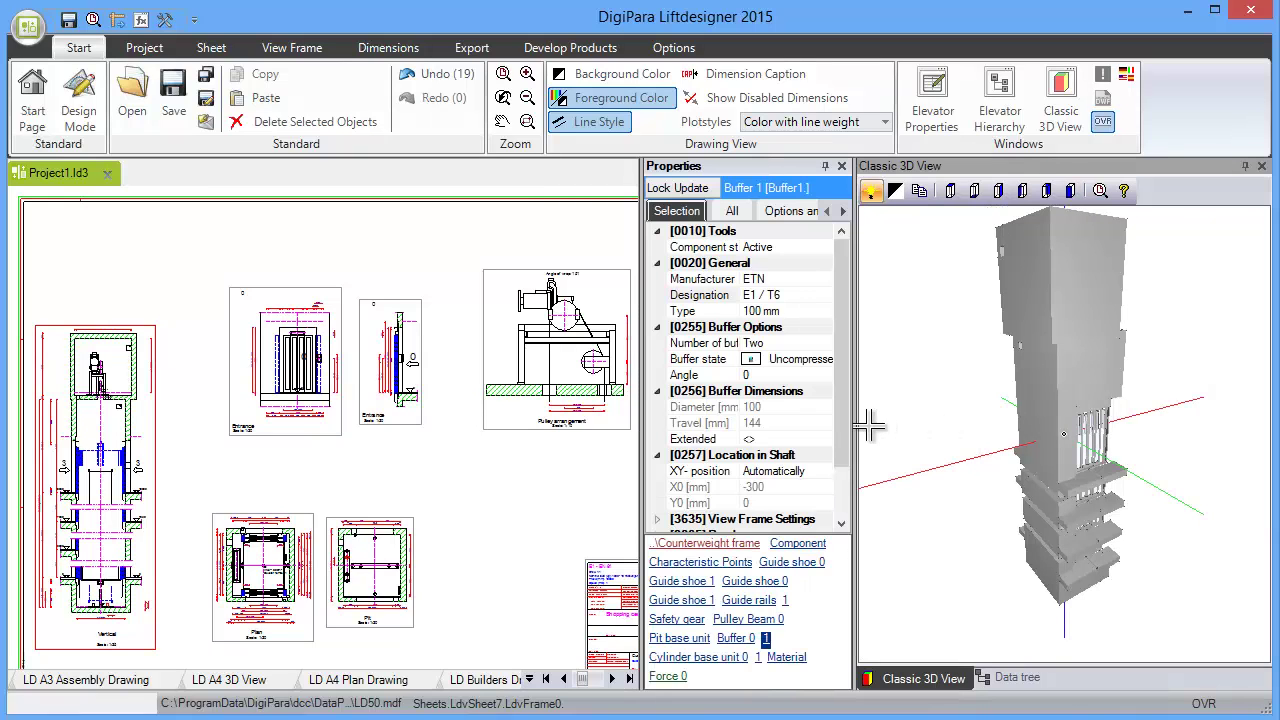
left_click_drag(857, 427, 962, 432)
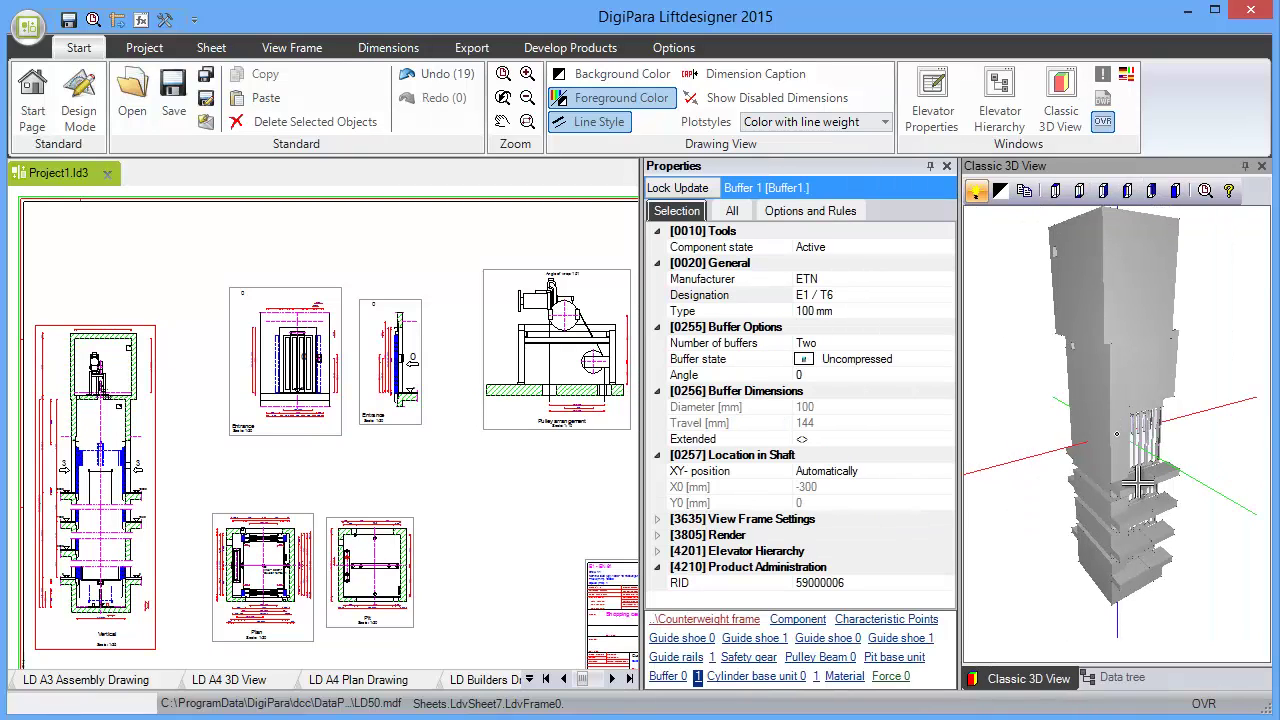
Step: With the data tree shown, select the car and the car frame in the plan view to locate each in the hierarchy
left_click(1113, 688)
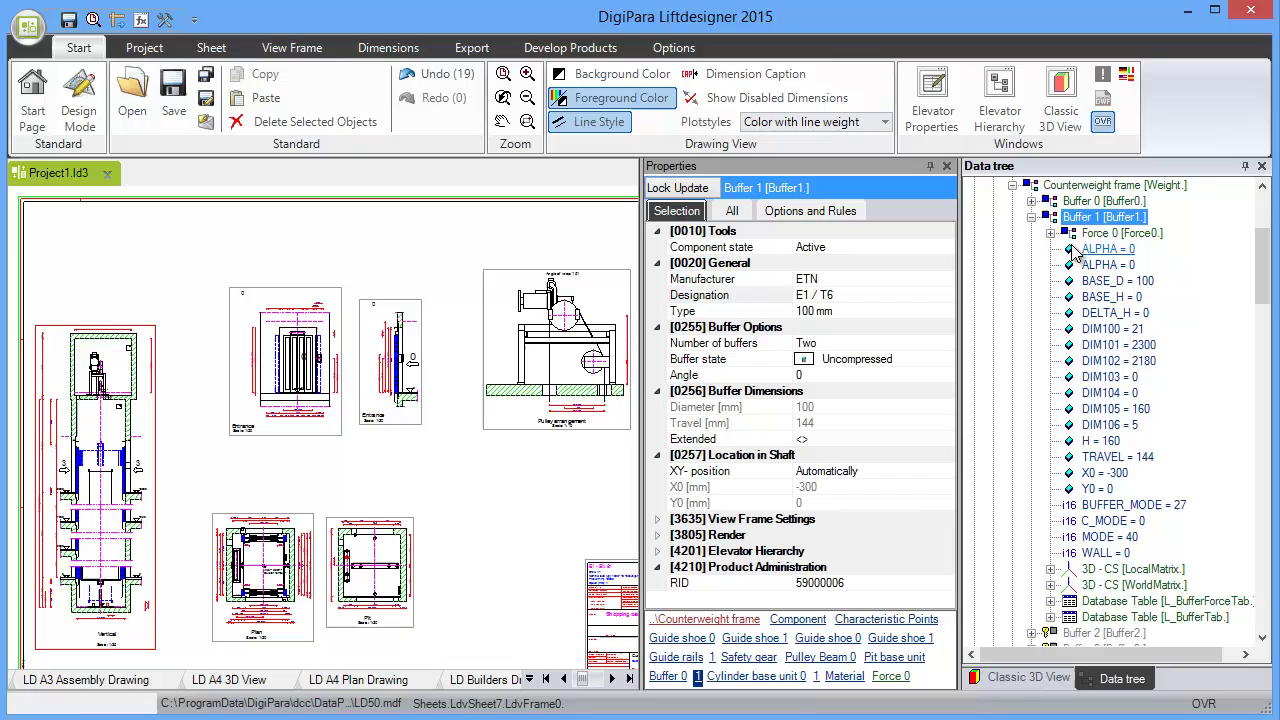
middle_click_drag(383, 578, 343, 490)
scroll(343, 490, "up", 10)
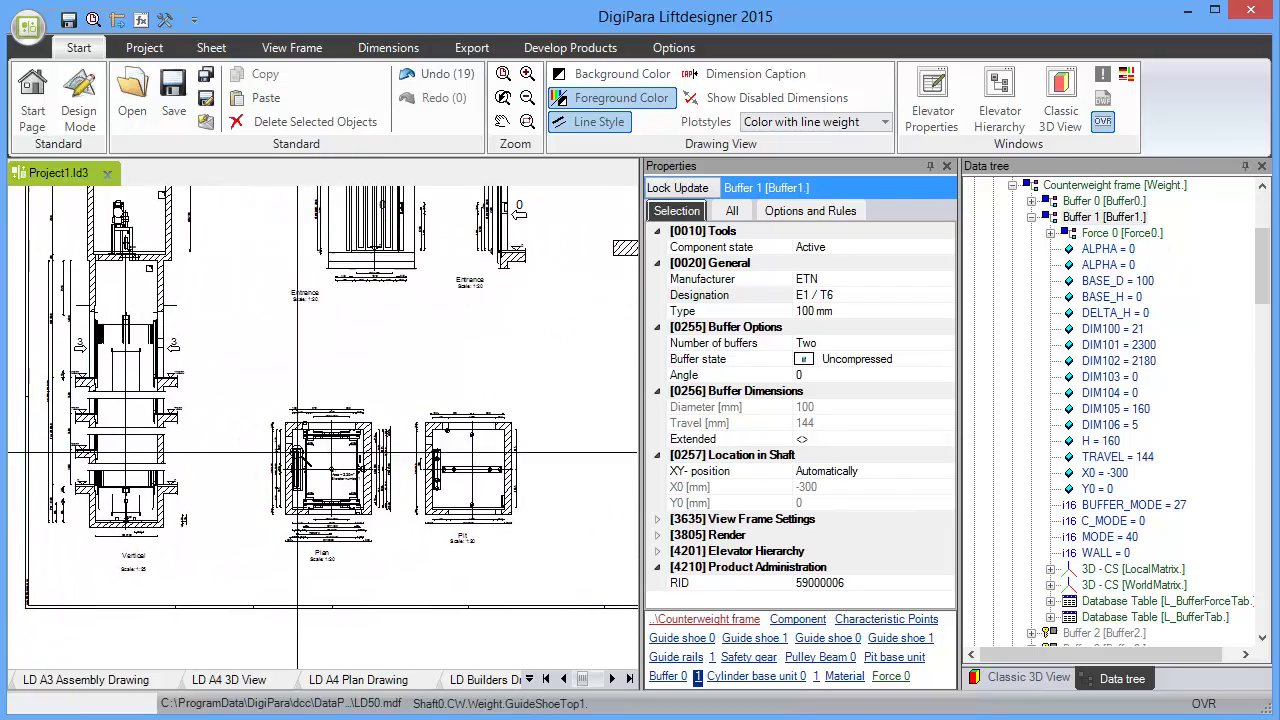
middle_click_drag(392, 407, 315, 278)
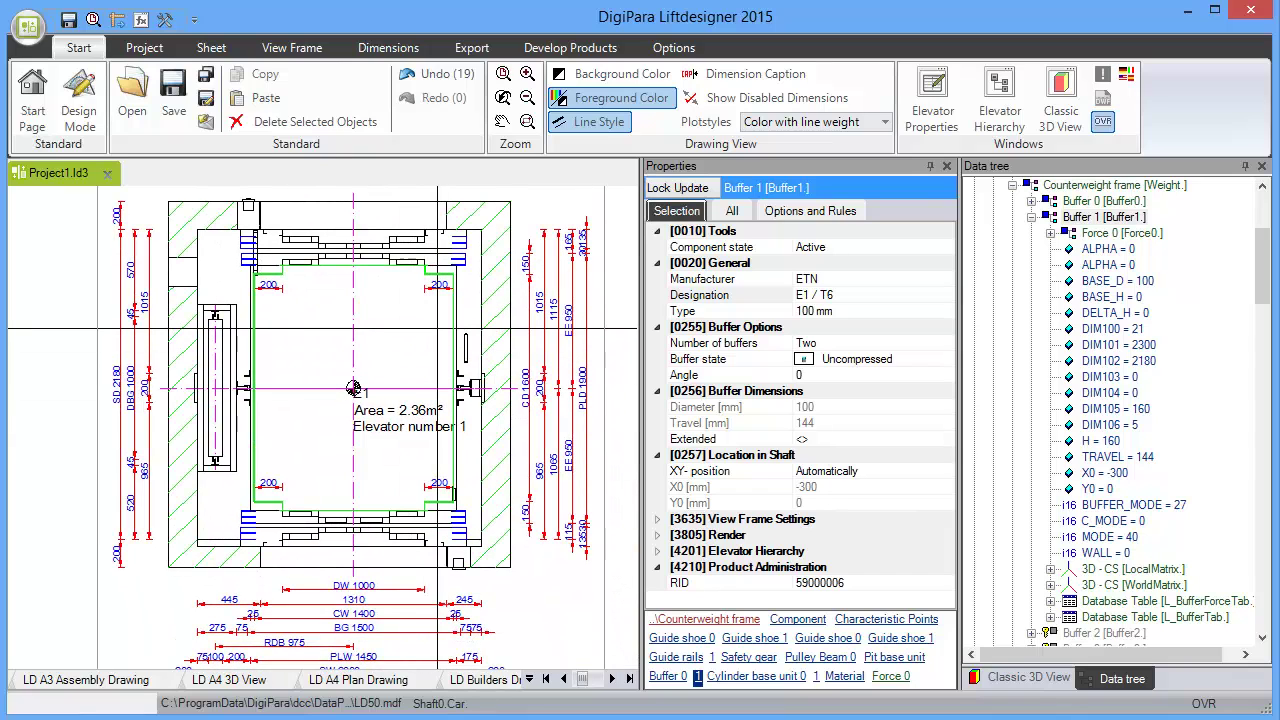
left_click(438, 328)
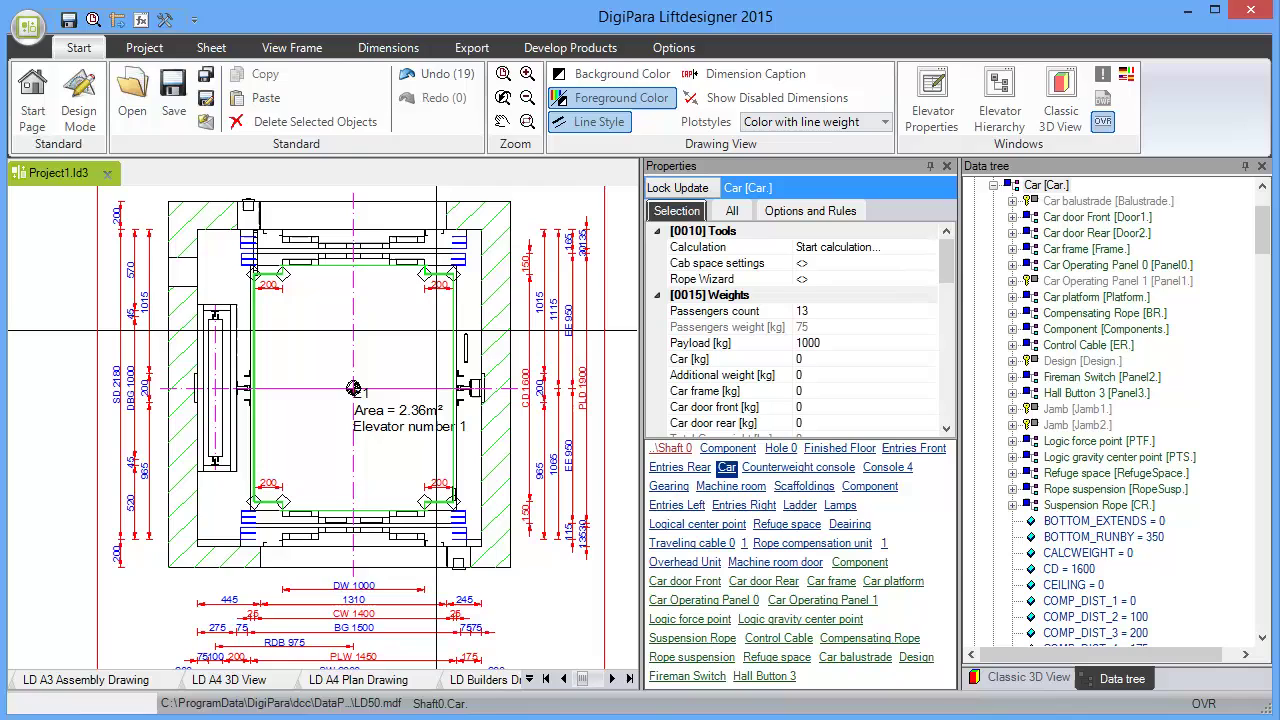
left_click(1040, 189)
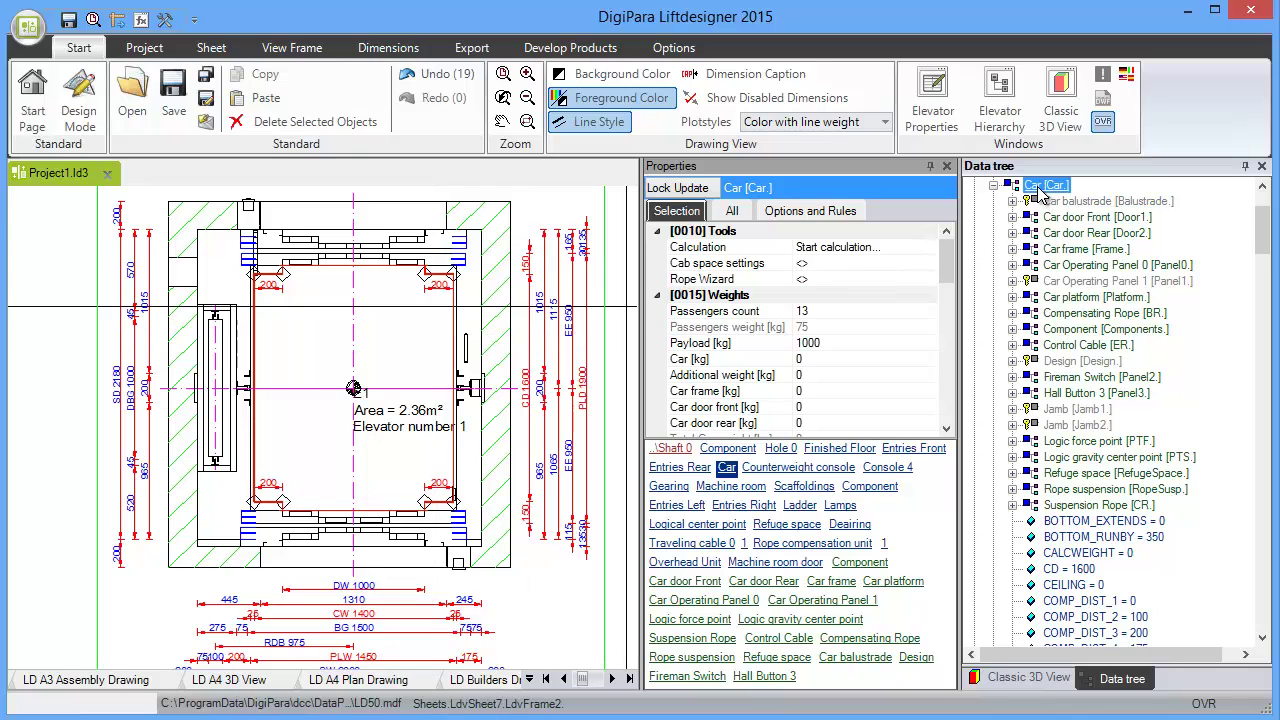
scroll(1262, 235, "up", 3)
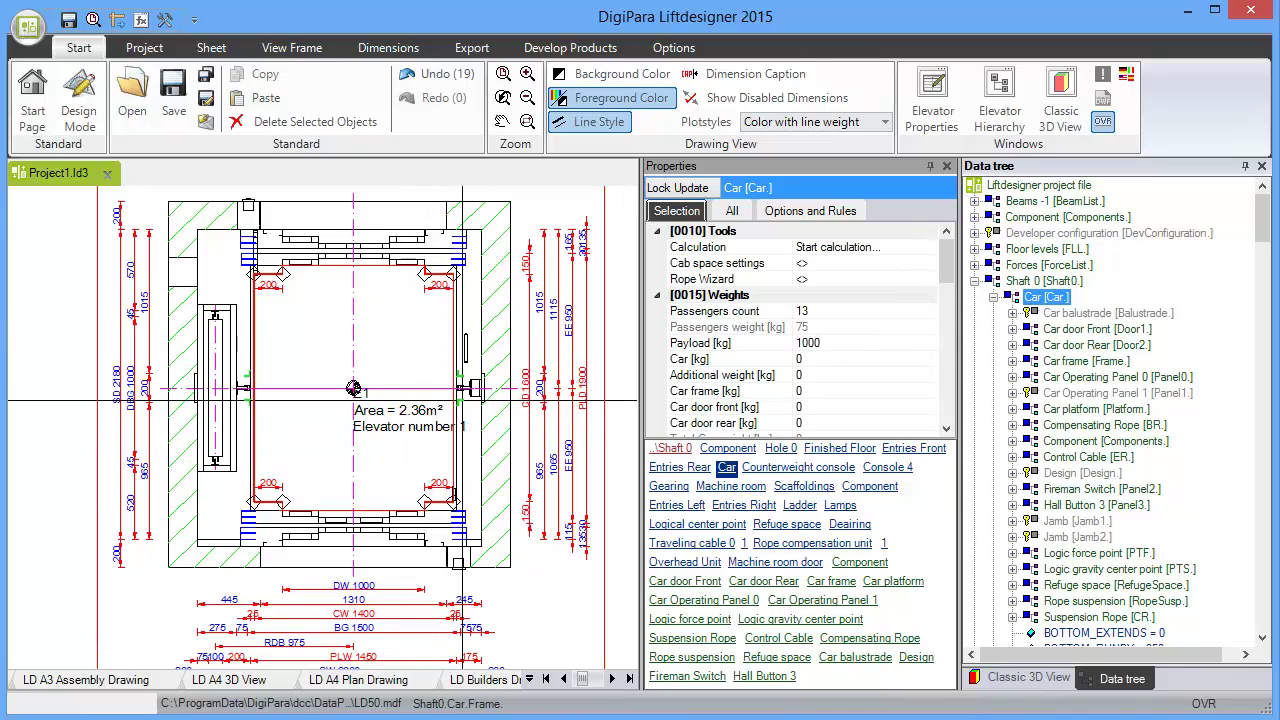
left_click(462, 401)
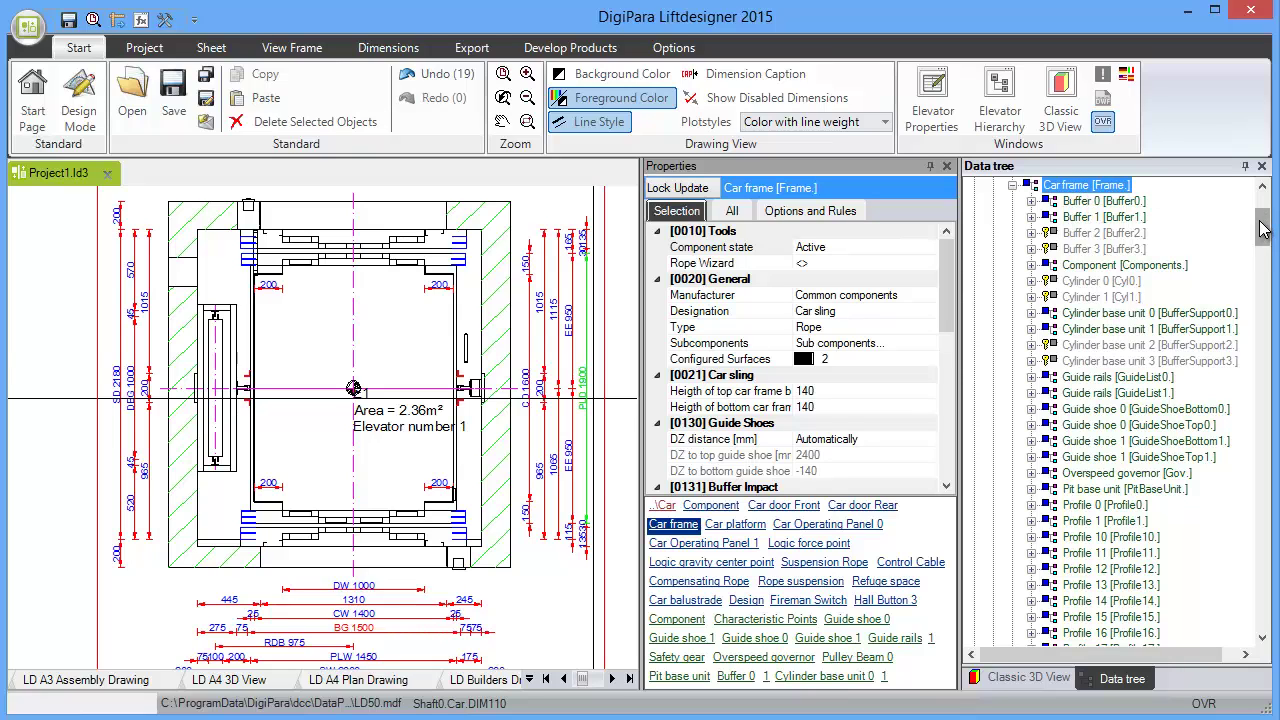
scroll(1263, 225, "up", 4)
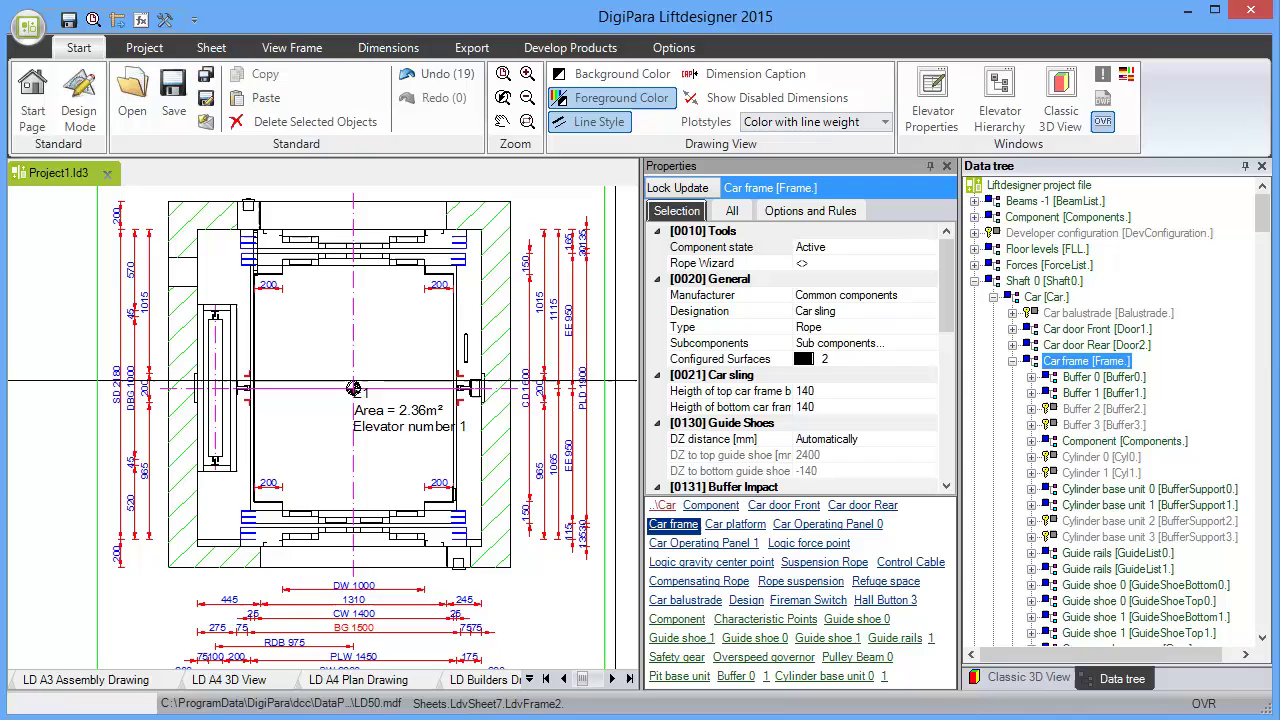
Step: Select the pit view frame and hide its round point markers so only the buffers are drawn
mouse_move(620, 381)
middle_mouse_down()
mouse_move(400, 415)
mouse_move(144, 431)
middle_mouse_up()
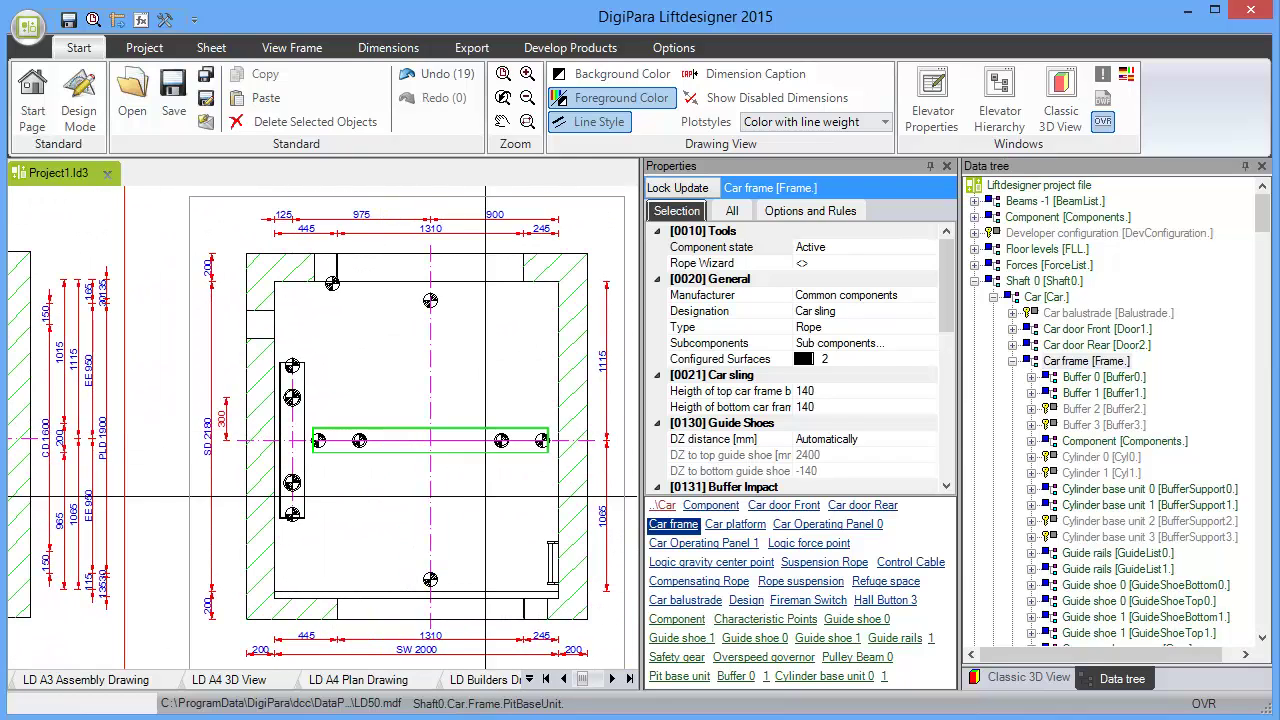
left_click(464, 197)
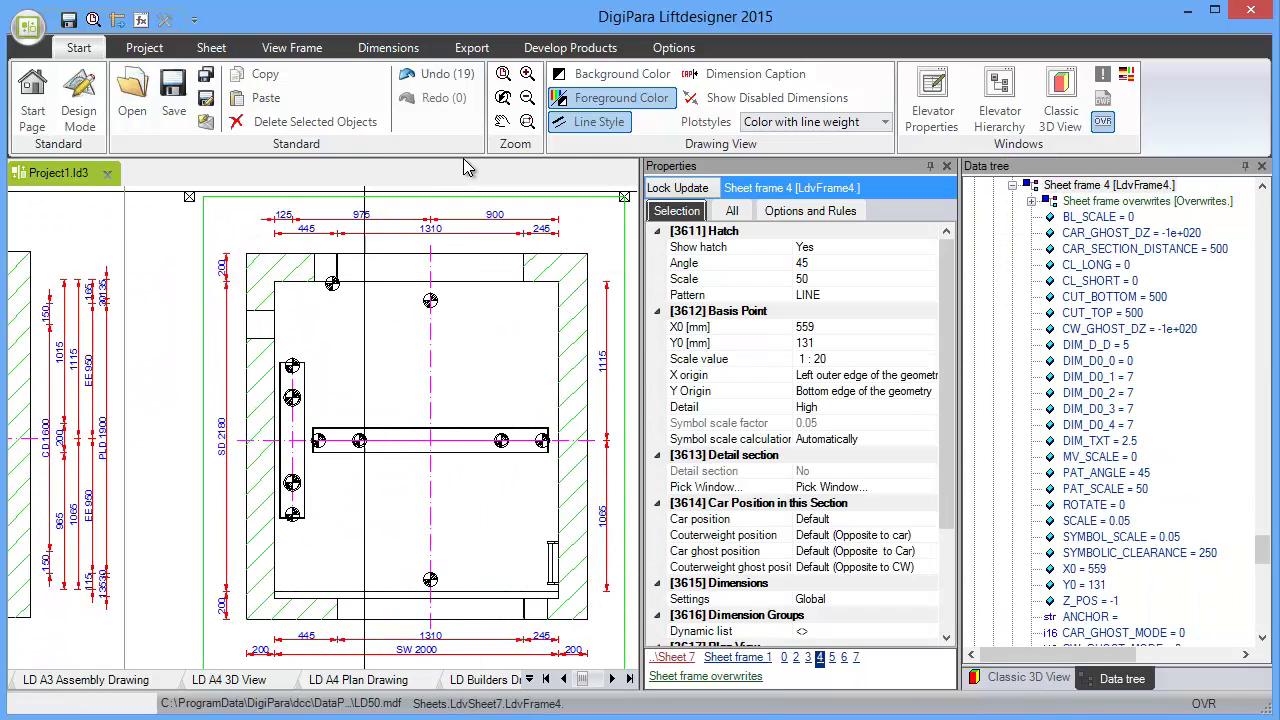
left_click(295, 48)
left_click(783, 74)
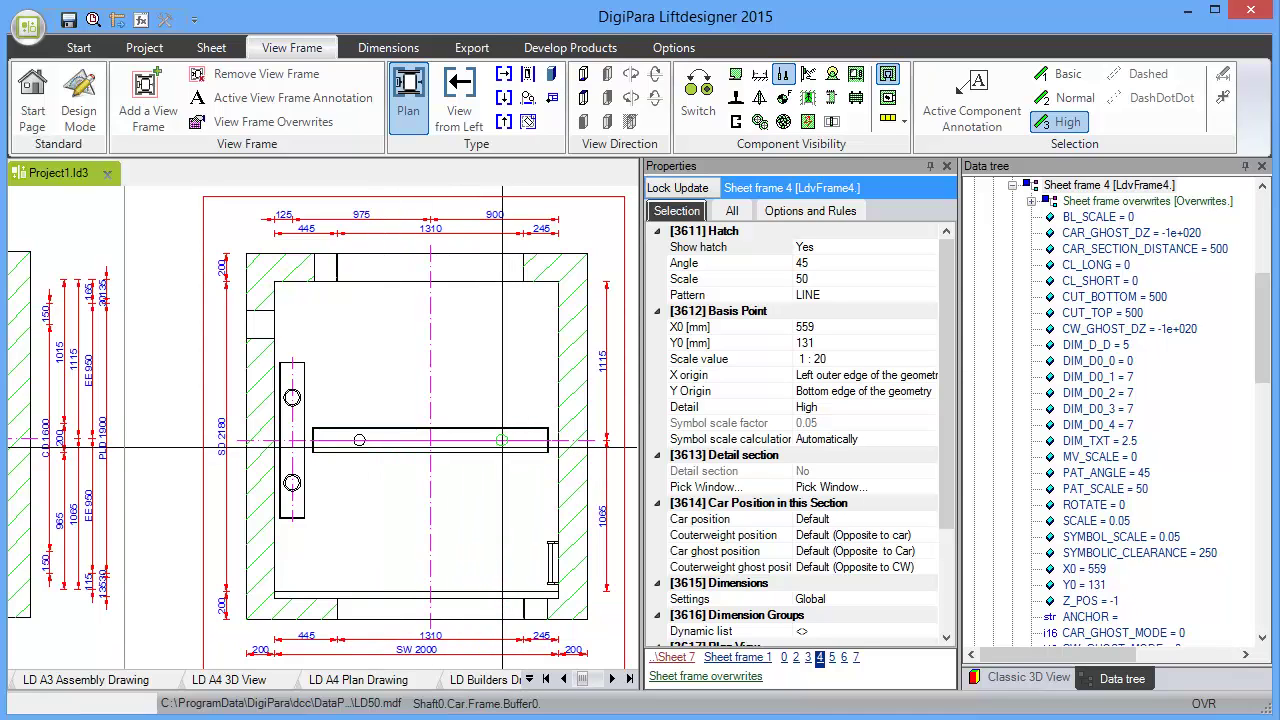
Step: Select car frame Buffer 0 in the pit view and collapse its entry in the data tree
left_click(502, 440)
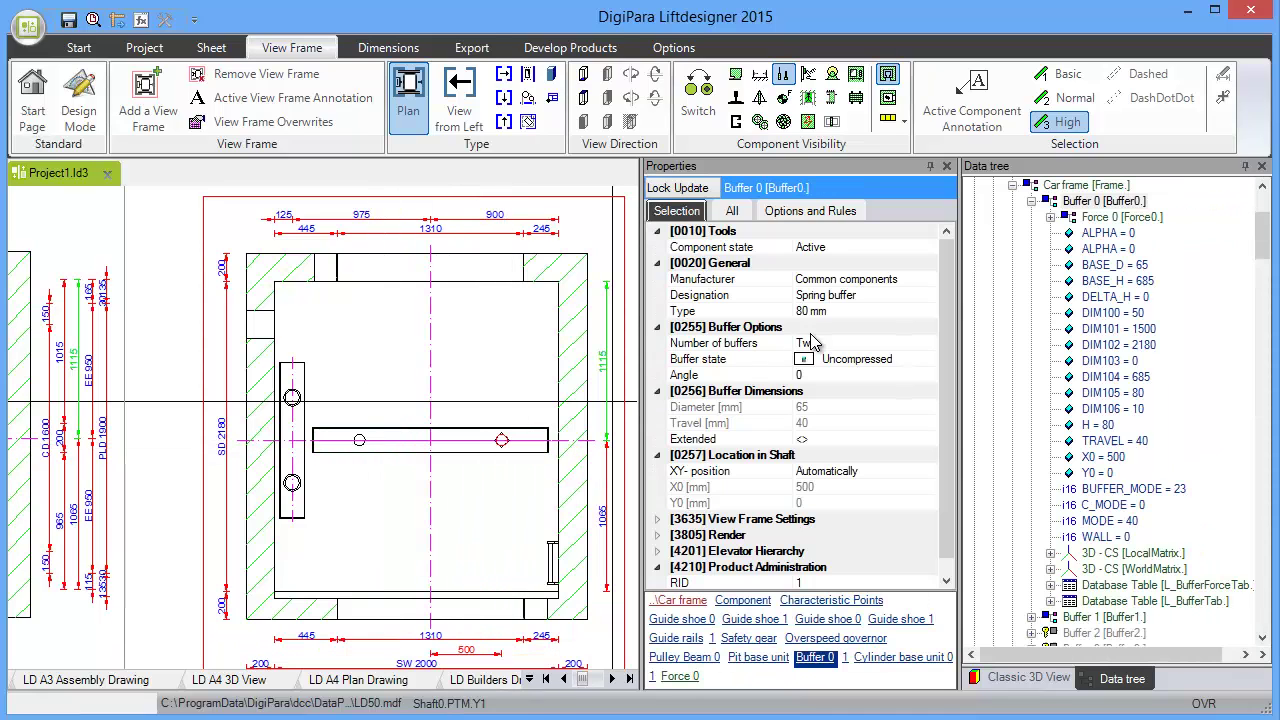
left_click(1105, 202)
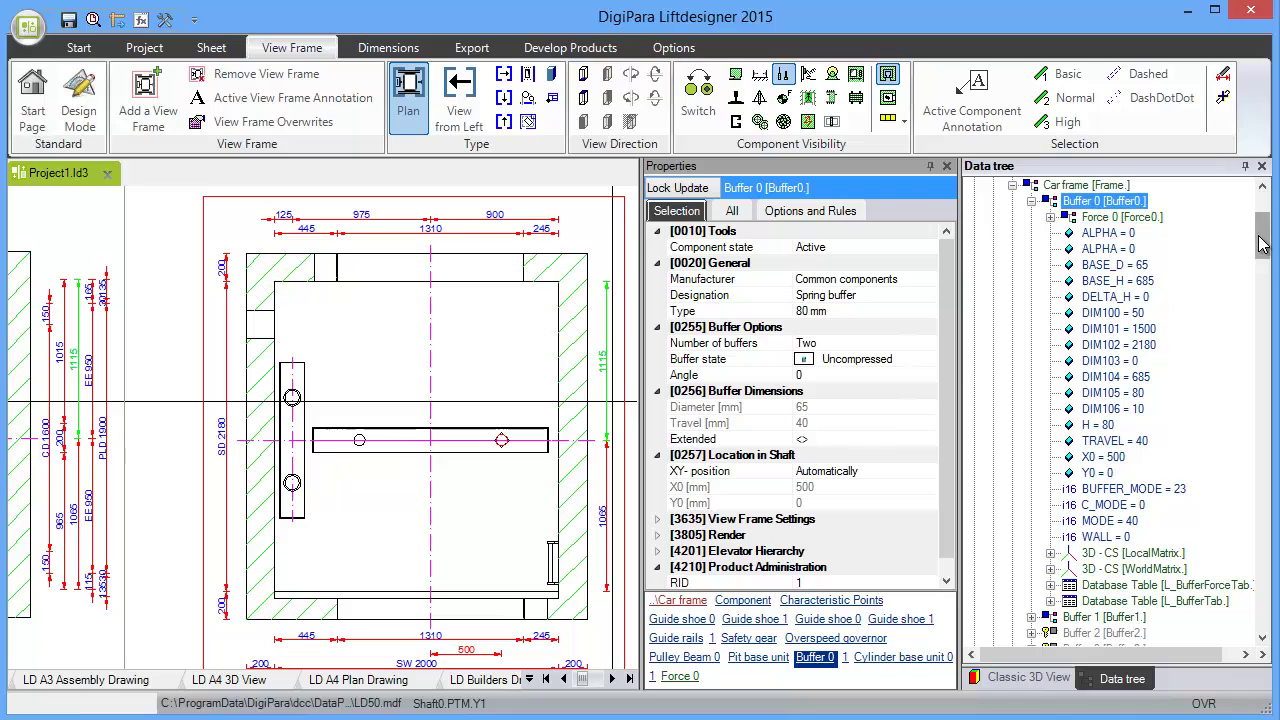
left_click_drag(1261, 245, 1260, 212)
left_click(1033, 362)
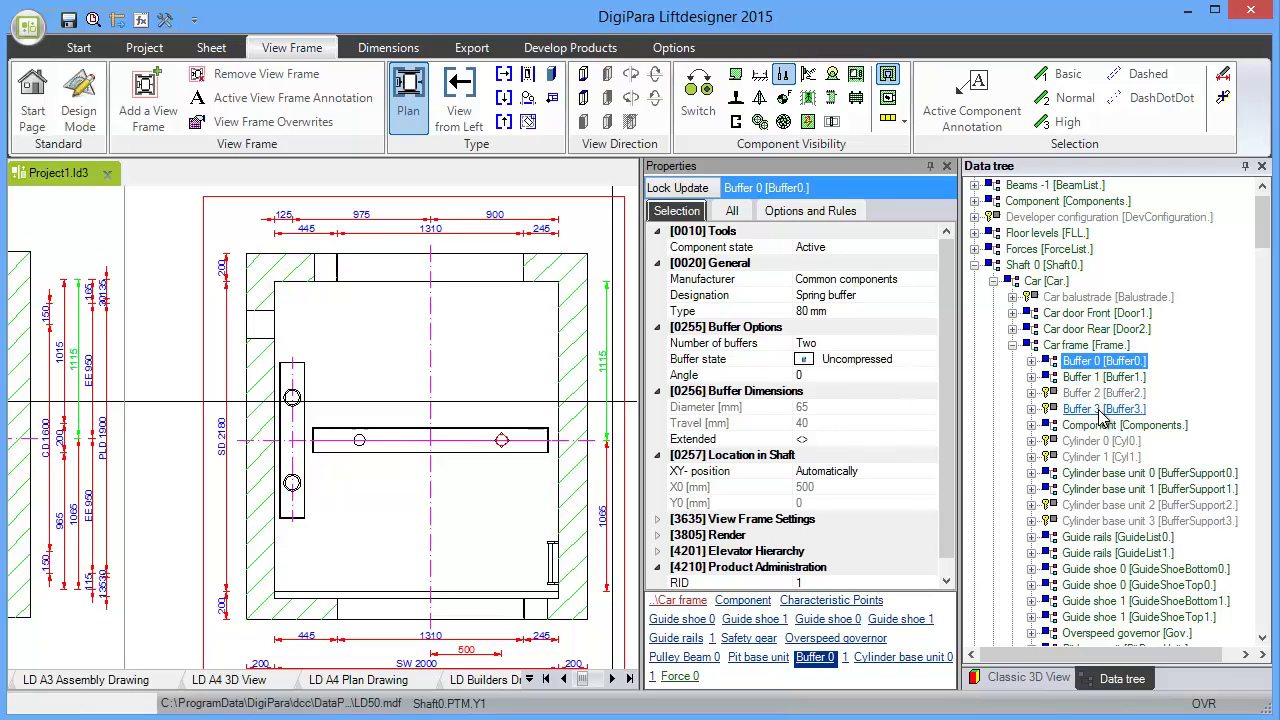
Step: Set the car frame's number of buffers to One and collapse Buffer 0 to review the buffer entries in the data tree
left_click(921, 345)
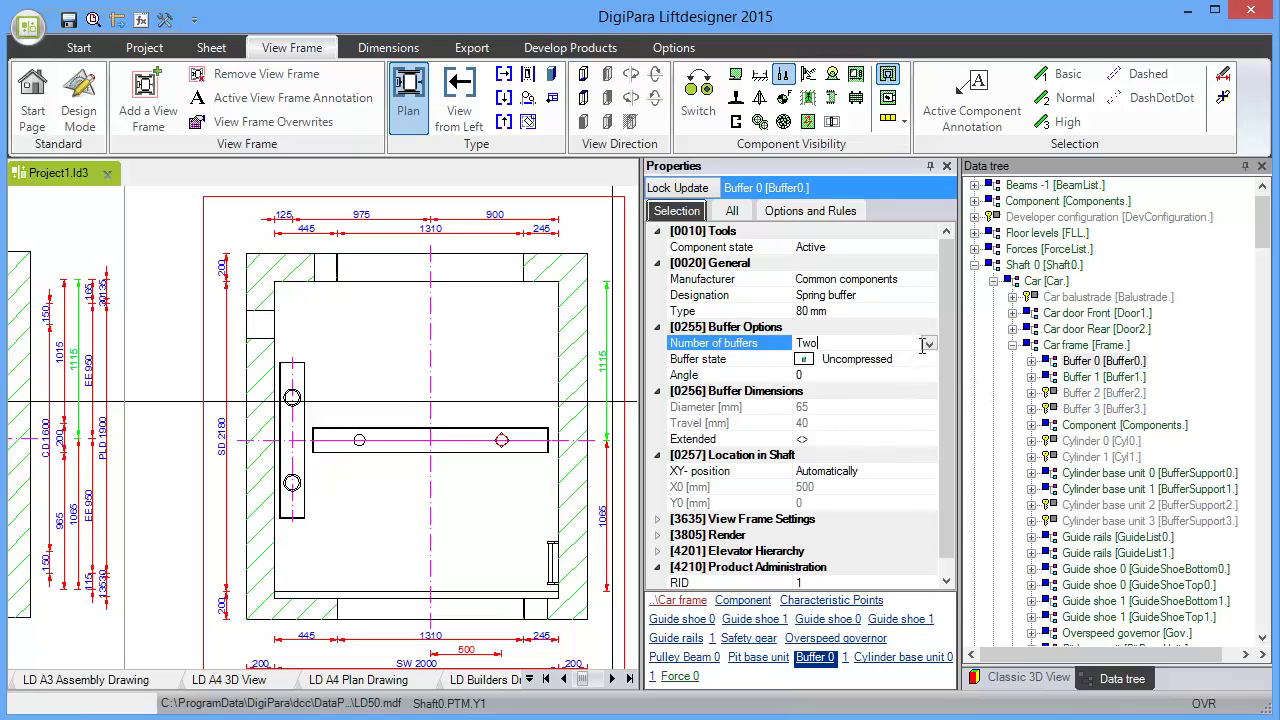
left_click(929, 345)
left_click(834, 369)
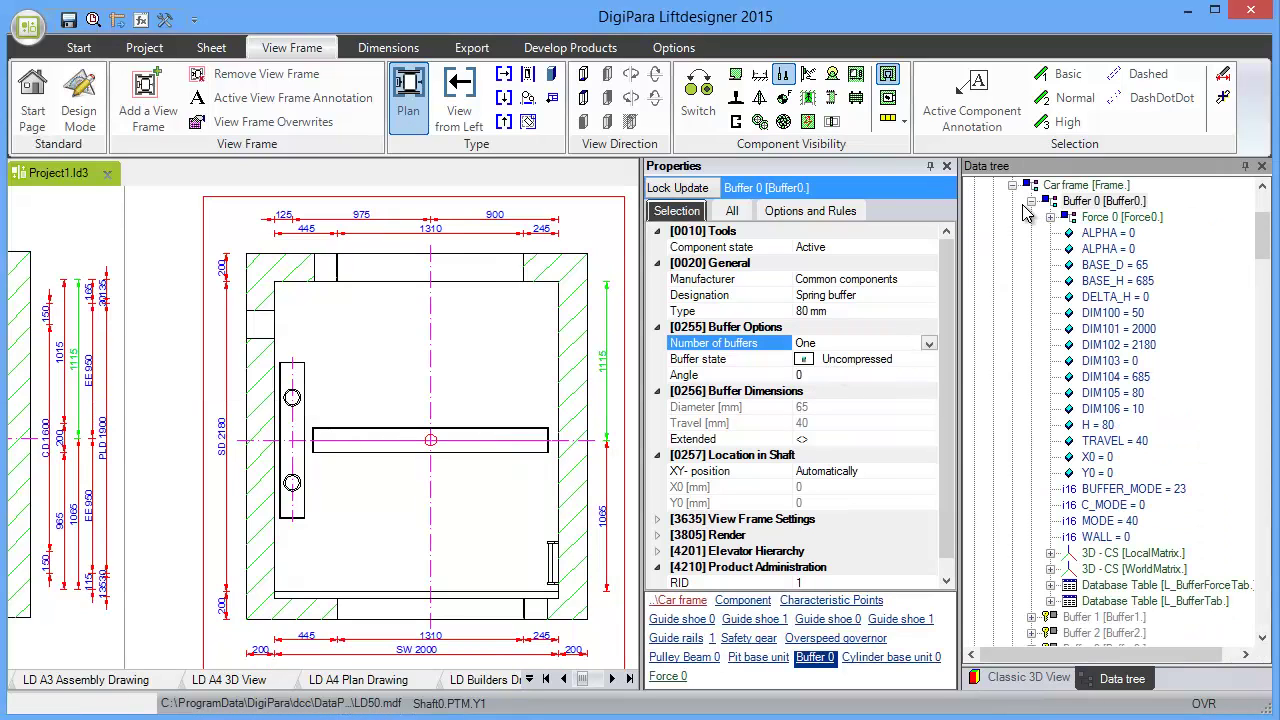
left_click(1032, 201)
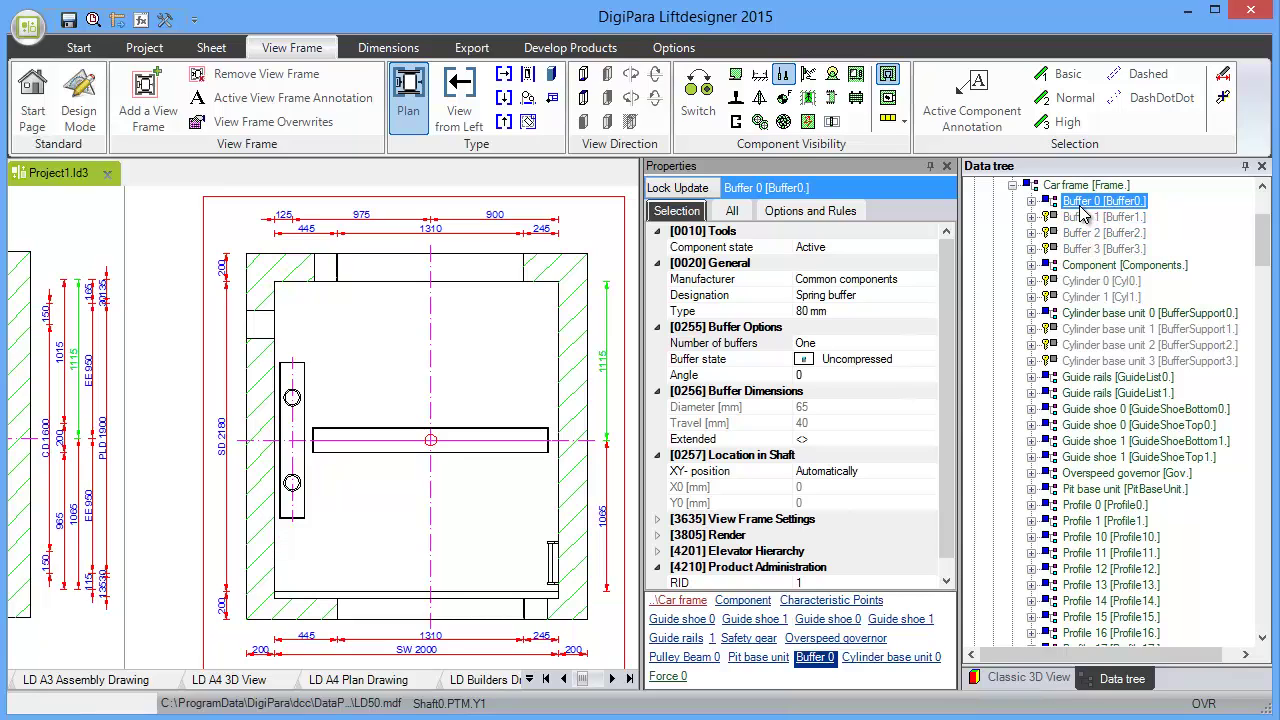
scroll(1262, 245, "up", 3)
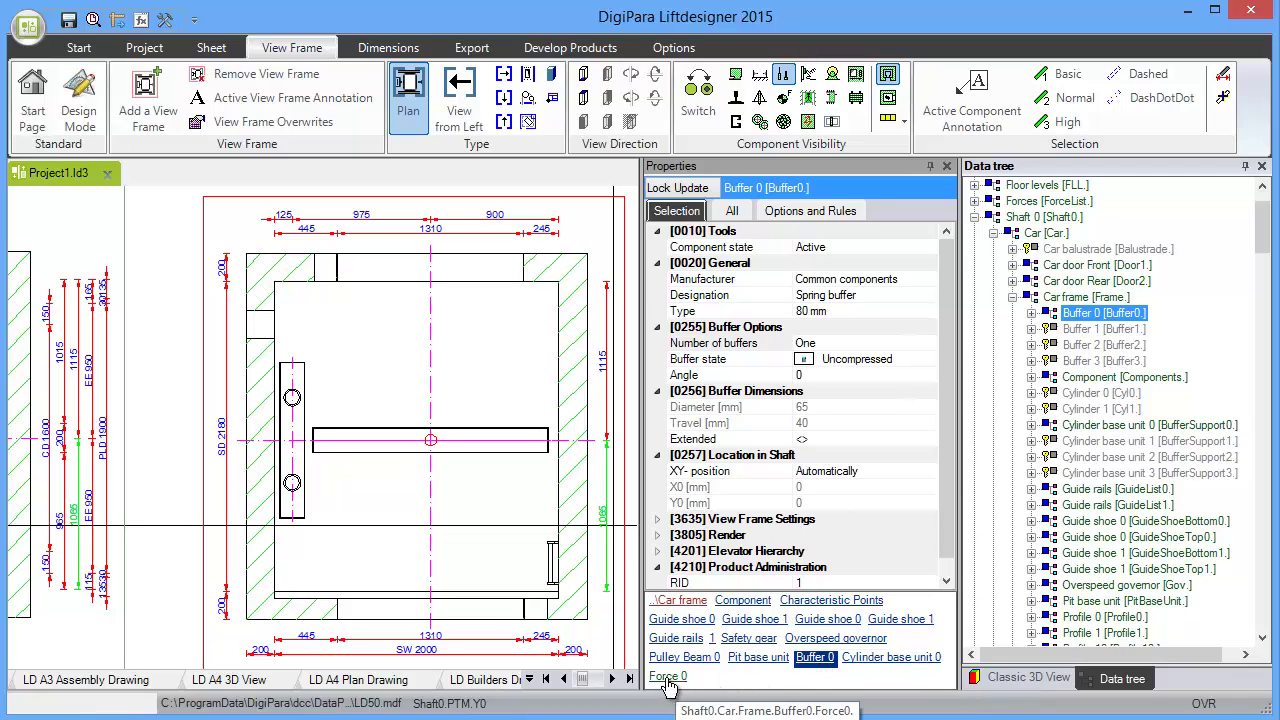
Step: Inspect the parameters under Buffer 0, collapse the Buffer 0 and Car frame branches, and select the Car entry
left_click(1031, 314)
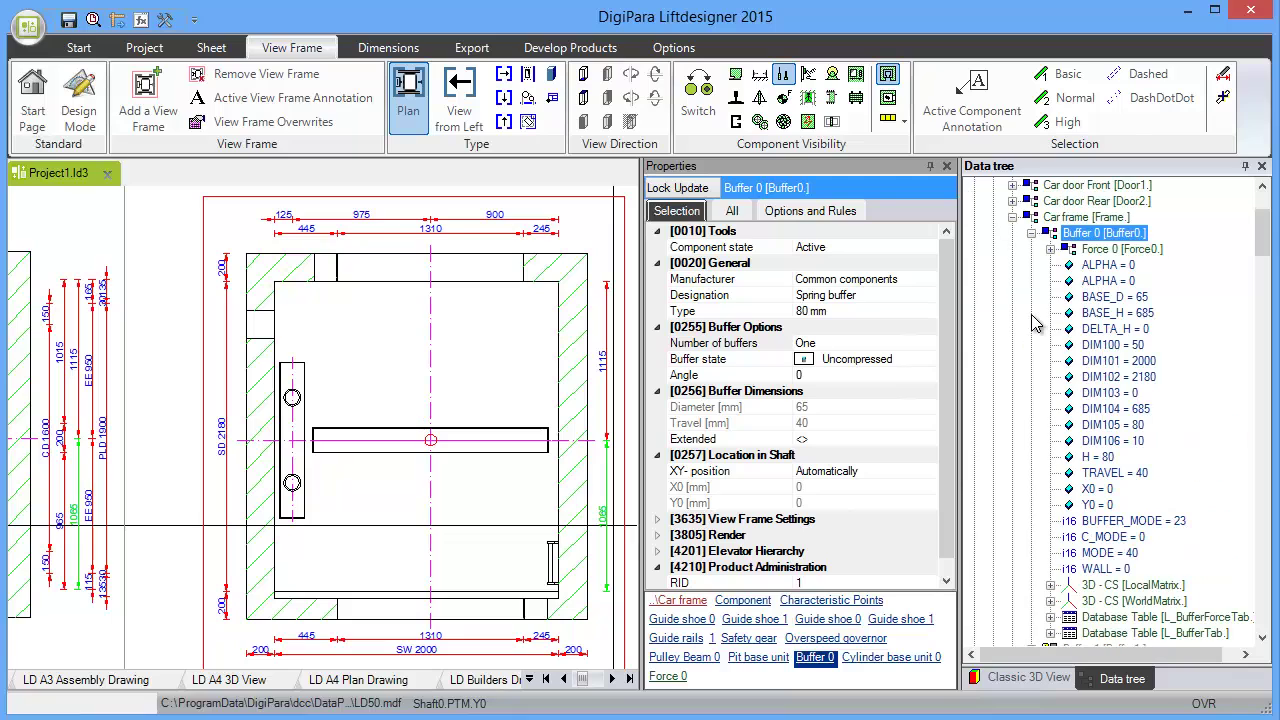
left_click(1031, 233)
left_click(1012, 217)
scroll(1120, 410, "up", 2)
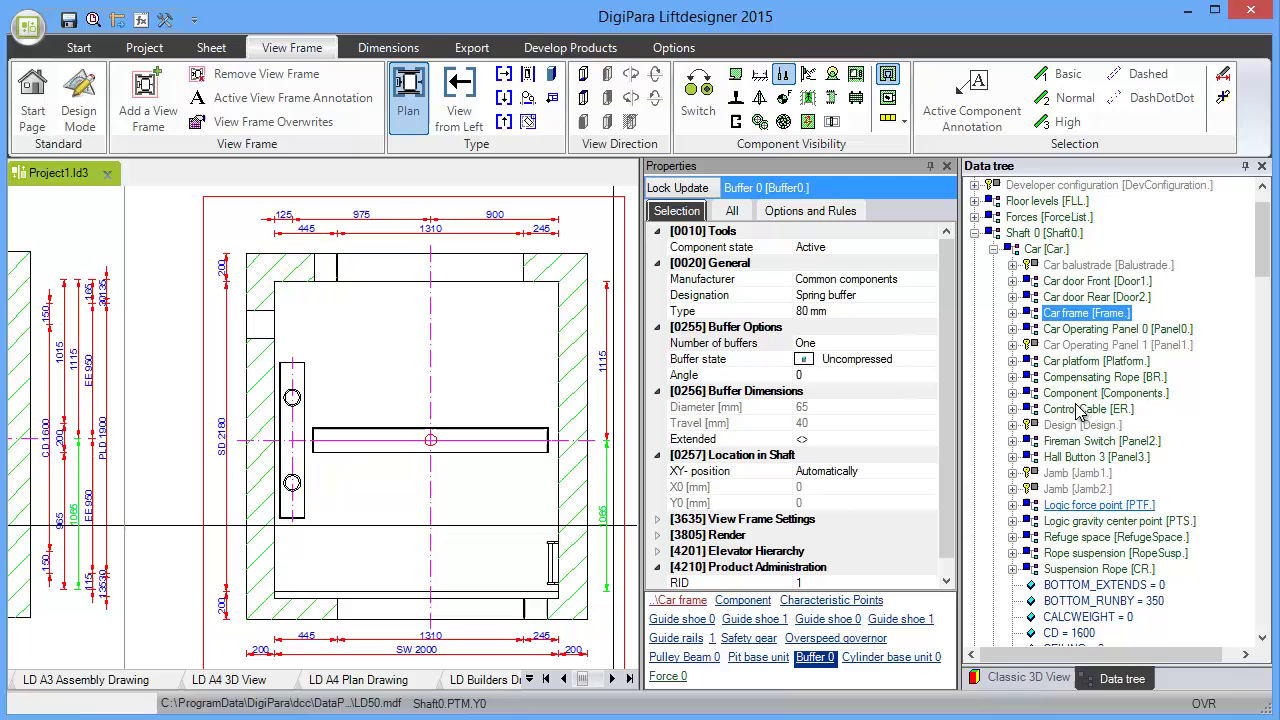
left_click(1042, 250)
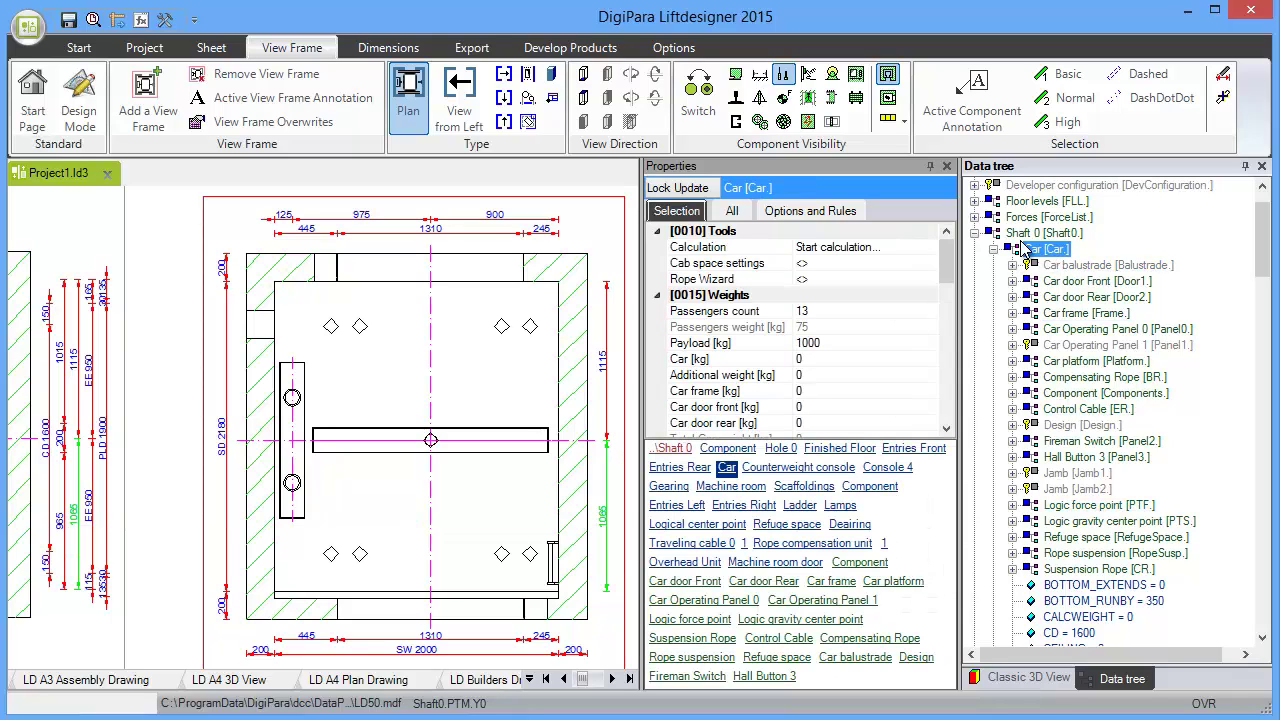